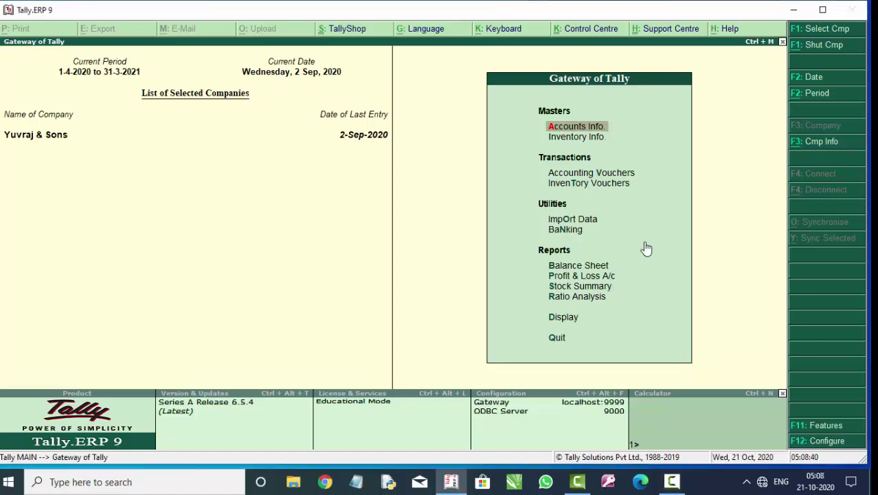
- Open the Purchase Transactions printing configuration from F12 Configuration's Printing options
{"action": "key", "text": "F12"}
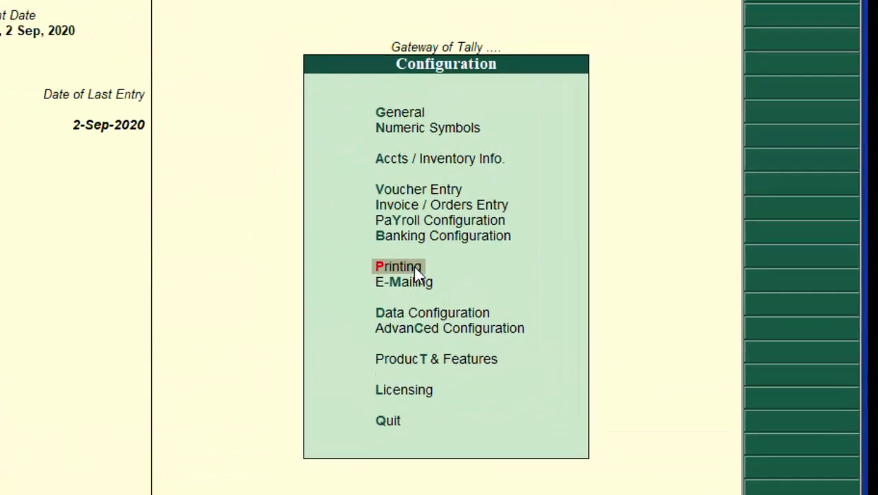
{"action": "left_click", "coordinate": [416, 272]}
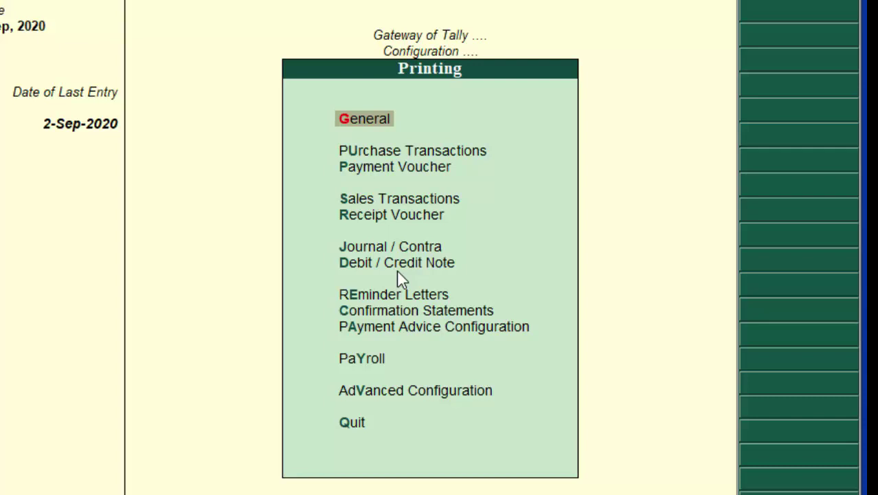
{"action": "left_click", "coordinate": [410, 158]}
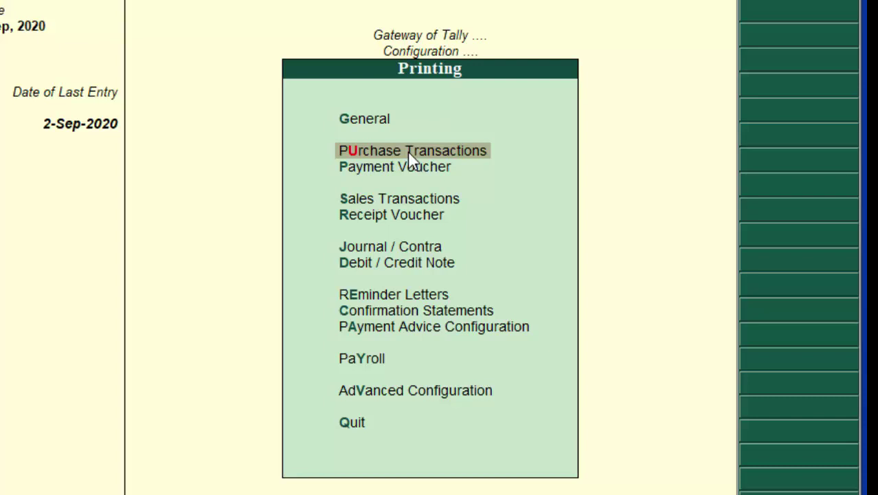
{"action": "left_click", "coordinate": [410, 158]}
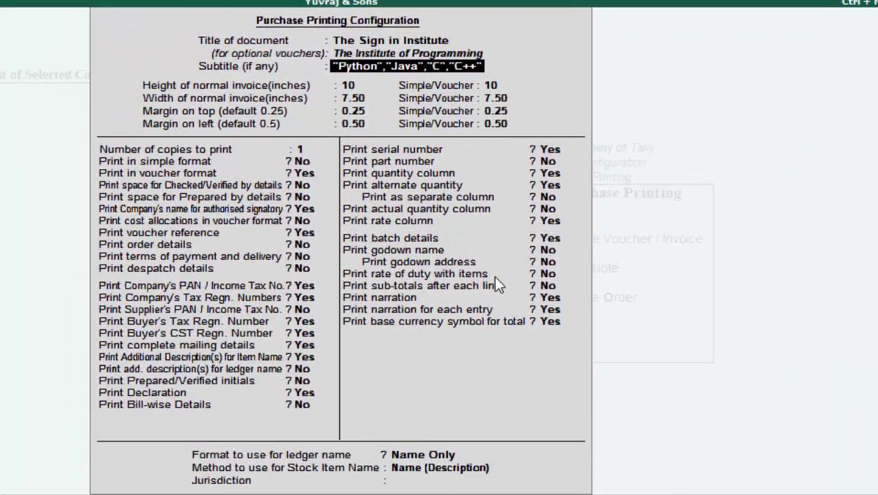
- Change the purchase voucher subtitle to 'The Sign in Institute' and accept the configuration
{"action": "type", "text": "The"}
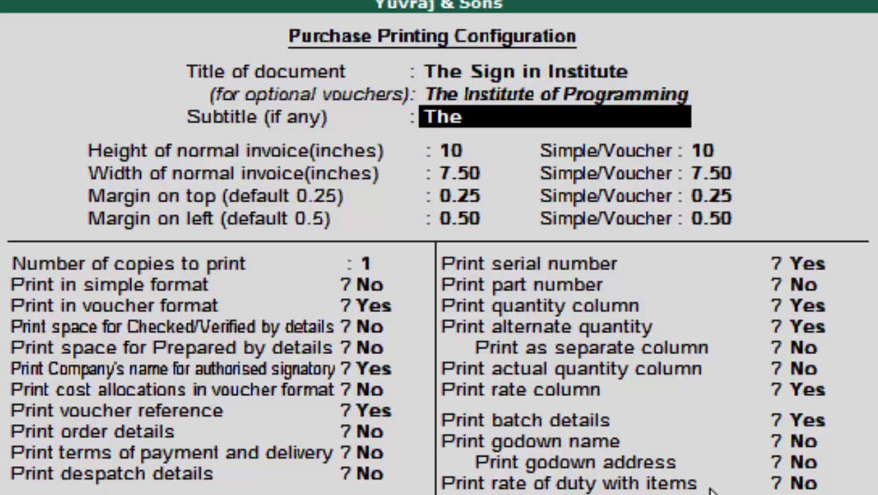
{"action": "type", "text": " S"}
{"action": "type", "text": "ign in"}
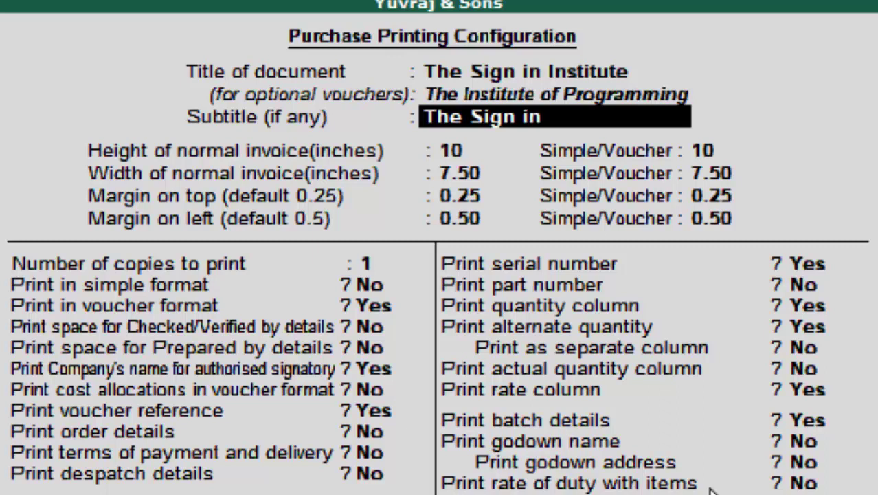
{"action": "type", "text": " Inst"}
{"action": "type", "text": "itute"}
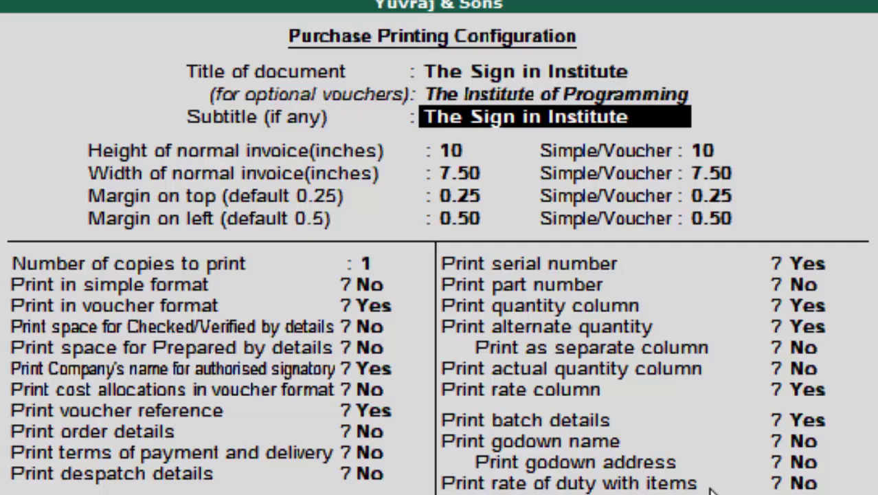
{"action": "key", "text": "ctrl+a"}
- Start a purchase voucher dated 2-Sep-2020 with supplier invoice 67898 for party Ayush Creditor
{"action": "key", "text": "Escape"}
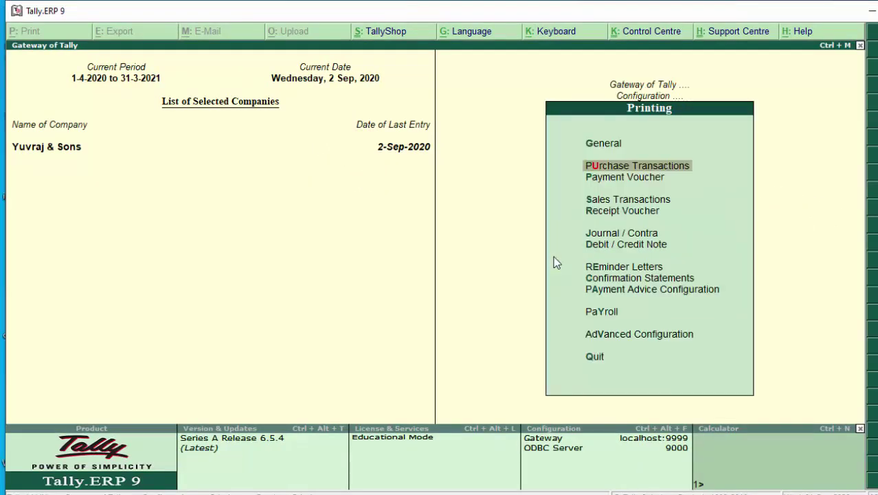
{"action": "key", "text": "Escape"}
{"action": "key", "text": "Escape"}
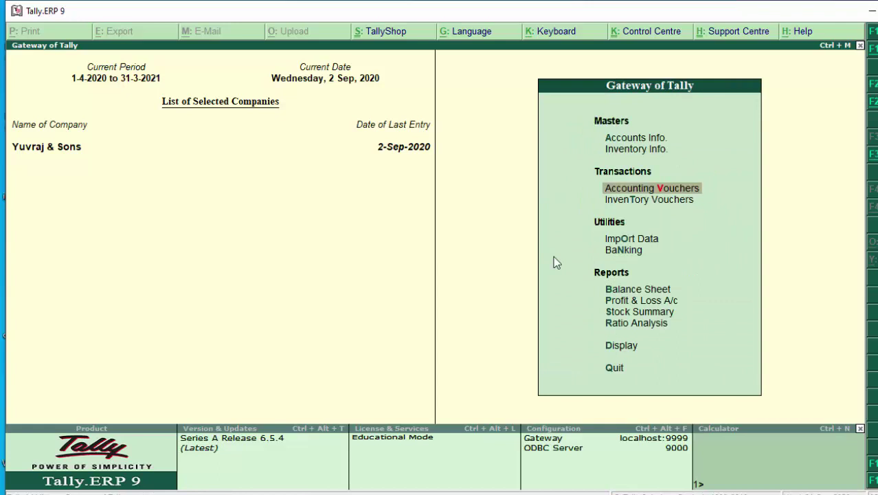
{"action": "key", "text": "Return"}
{"action": "type", "text": "678"}
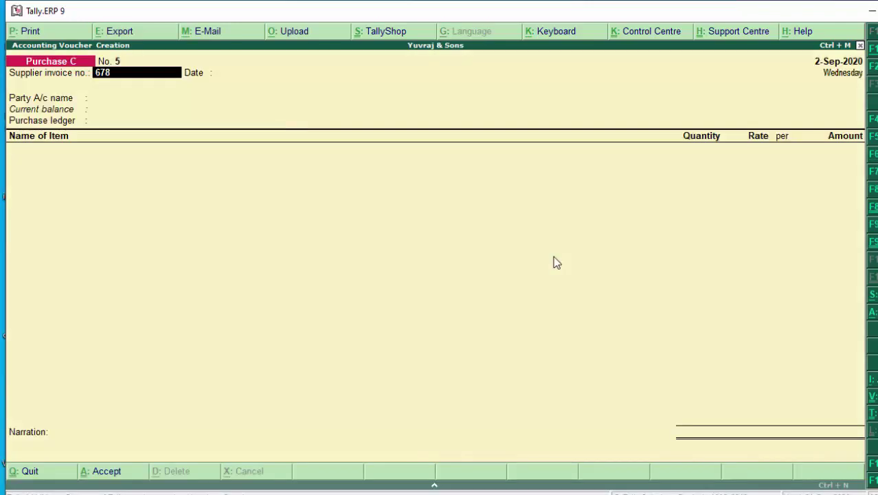
{"action": "type", "text": "98"}
{"action": "key", "text": "Return"}
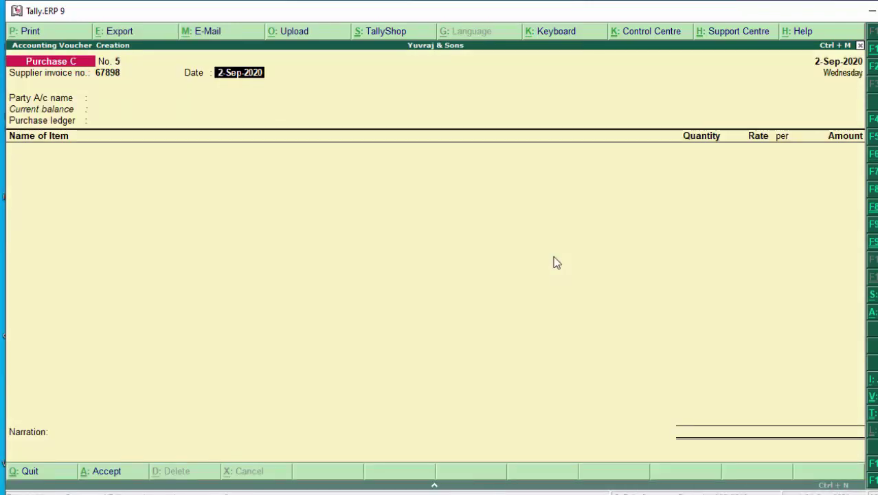
{"action": "key", "text": "Return"}
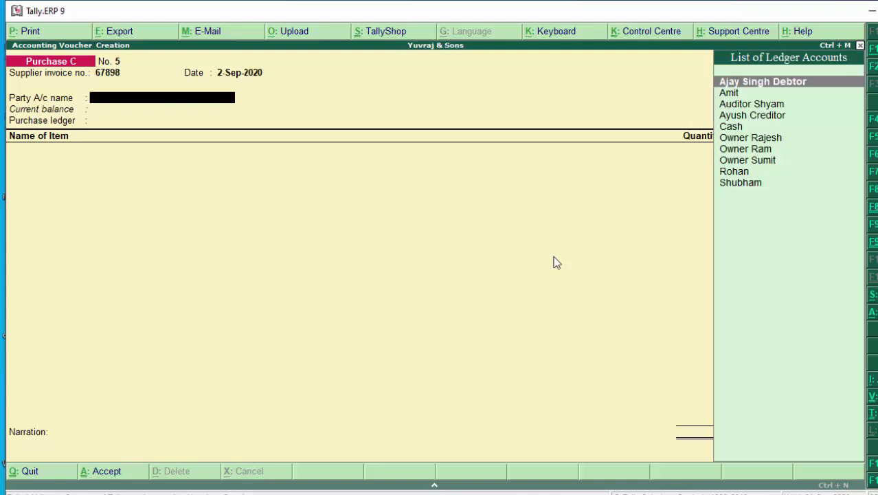
{"action": "key", "text": "Down"}
{"action": "key", "text": "Down"}
{"action": "key", "text": "Down"}
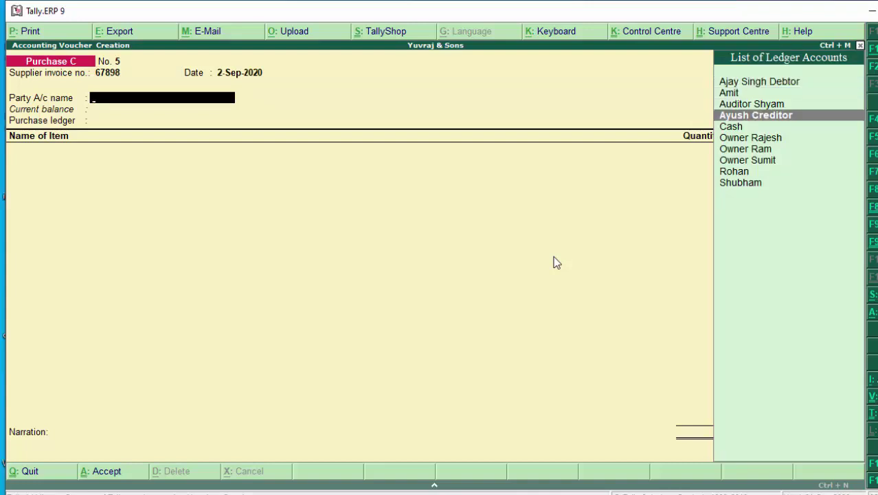
{"action": "key", "text": "Return"}
{"action": "key", "text": "Return"}
{"action": "key", "text": "Return"}
{"action": "key", "text": "Return"}
{"action": "key", "text": "Return"}
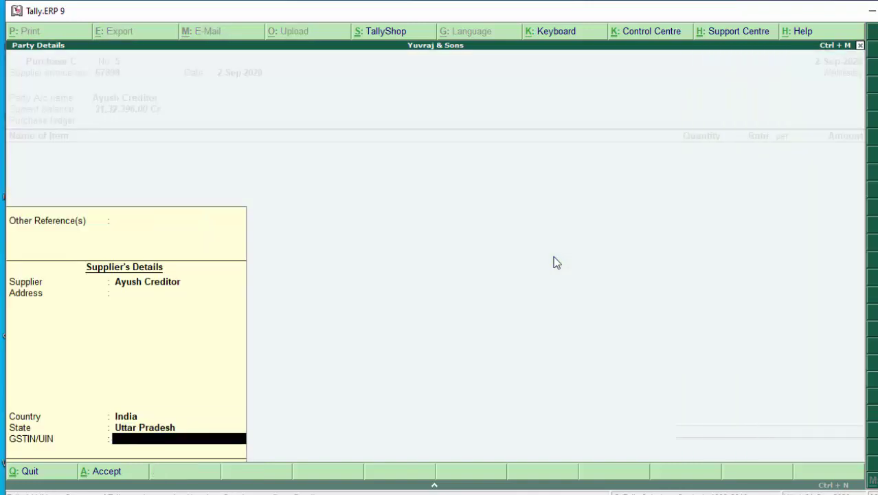
{"action": "key", "text": "Return"}
- Use Purchase A/c and add Keyboard, quantity 60 at rate 56.00
{"action": "key", "text": "Return"}
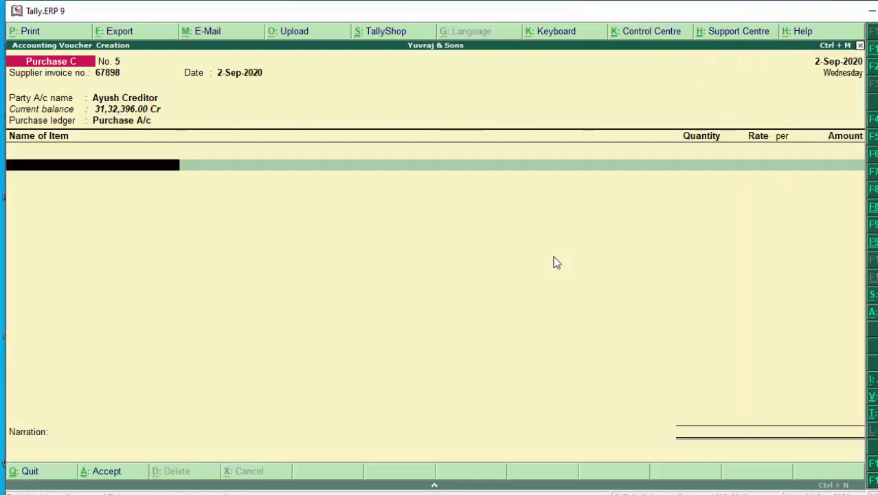
{"action": "type", "text": "K"}
{"action": "key", "text": "Return"}
{"action": "key", "text": "Return"}
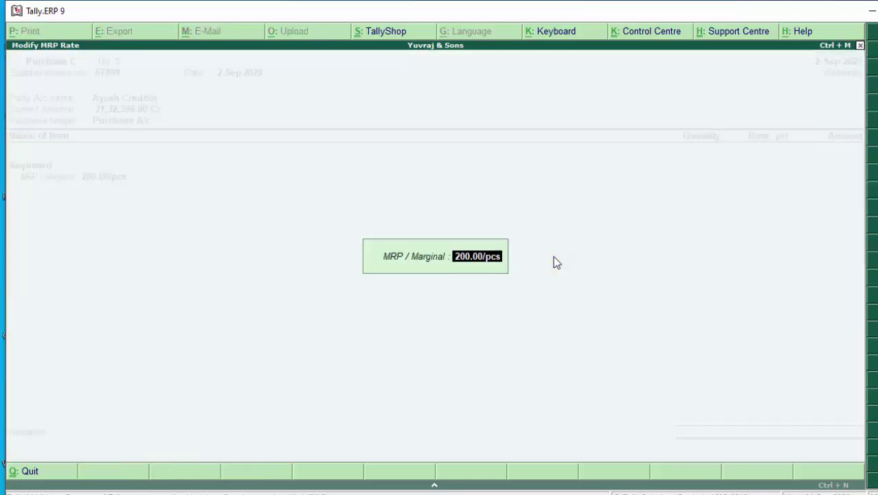
{"action": "key", "text": "Return"}
{"action": "type", "text": "60"}
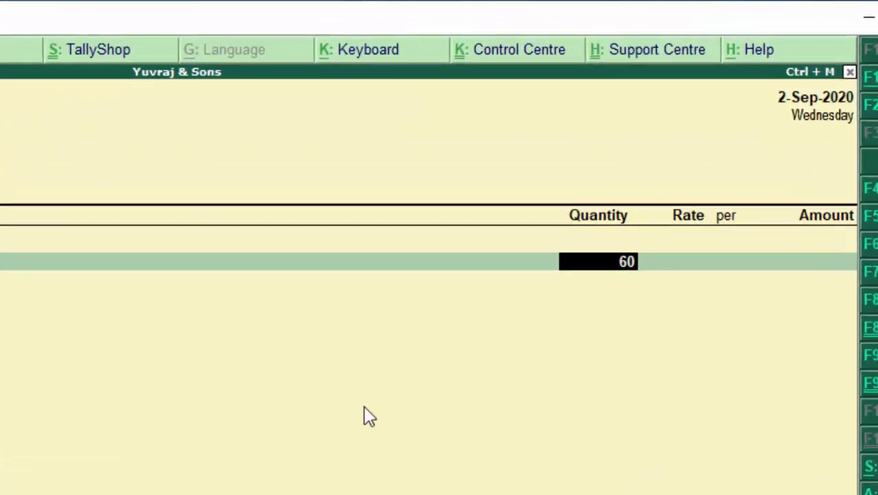
{"action": "key", "text": "Return"}
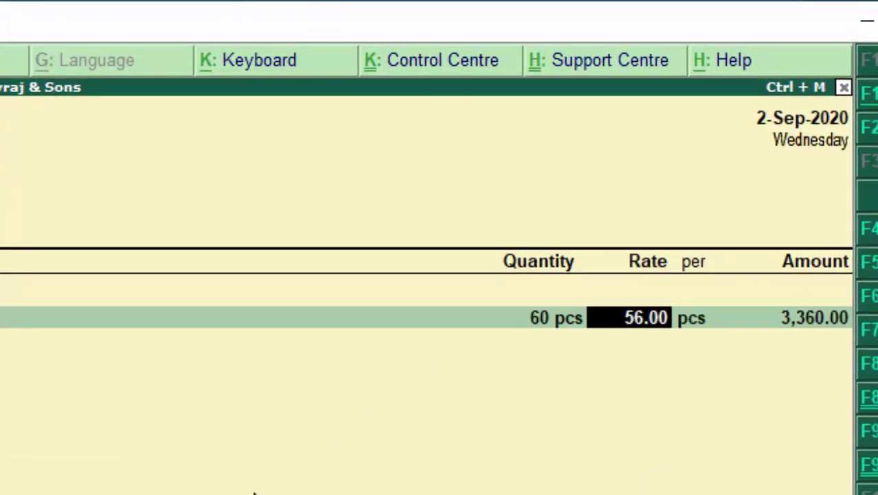
{"action": "key", "text": "Return"}
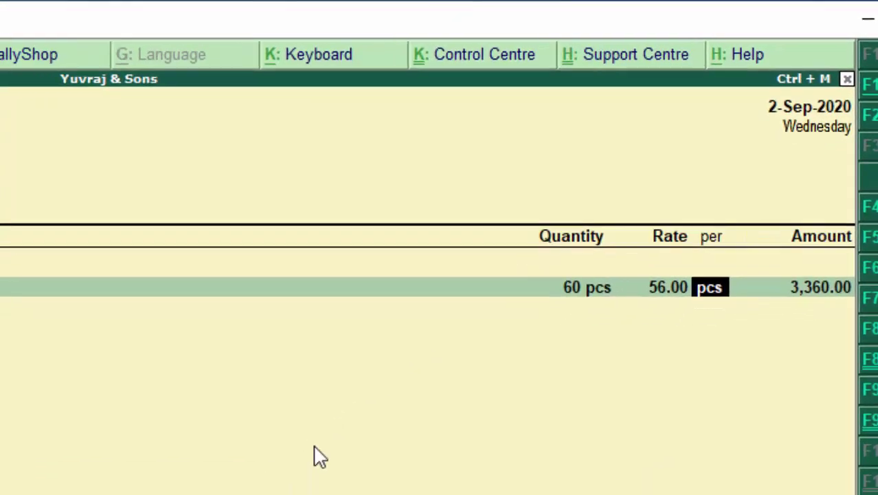
{"action": "key", "text": "Return"}
{"action": "key", "text": "Return"}
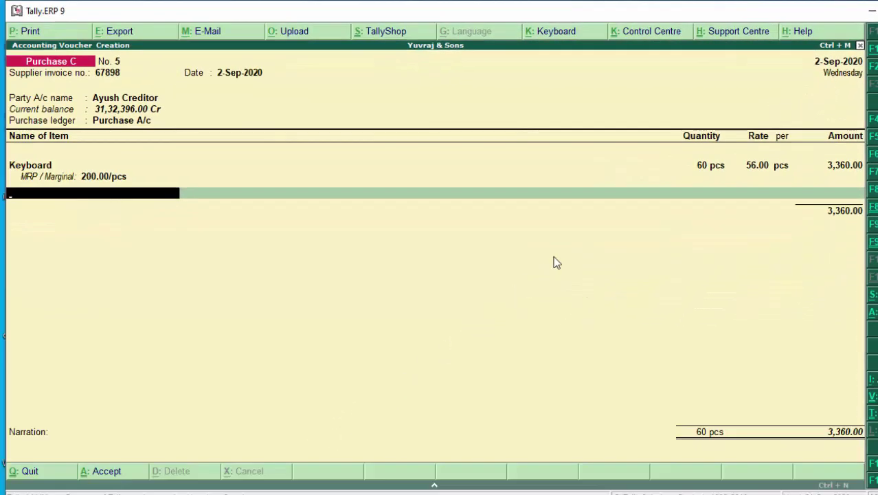
- Add Java Book, quantity 80 at the default rate of 1,200.00
{"action": "type", "text": "K"}
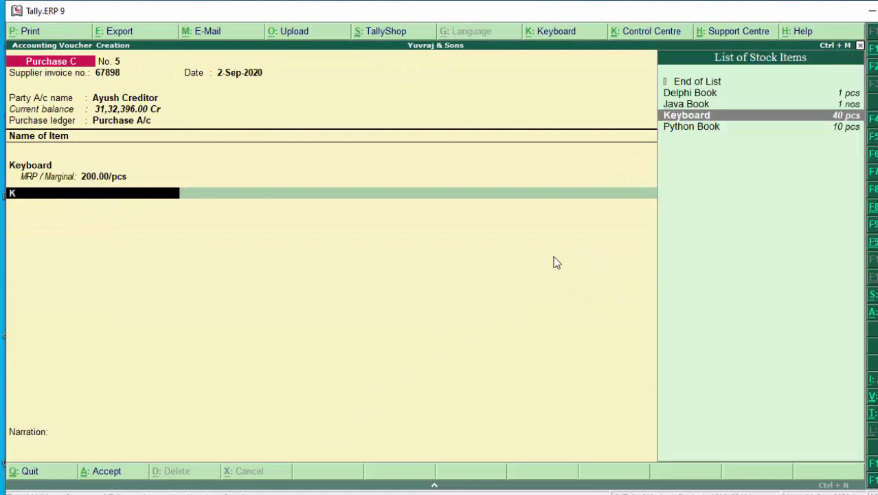
{"action": "key", "text": "Up"}
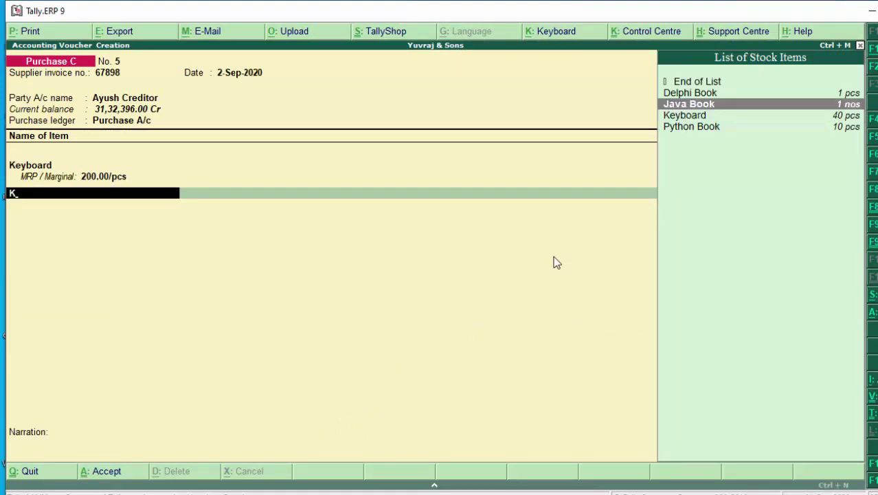
{"action": "key", "text": "Return"}
{"action": "key", "text": "Return"}
{"action": "type", "text": "8"}
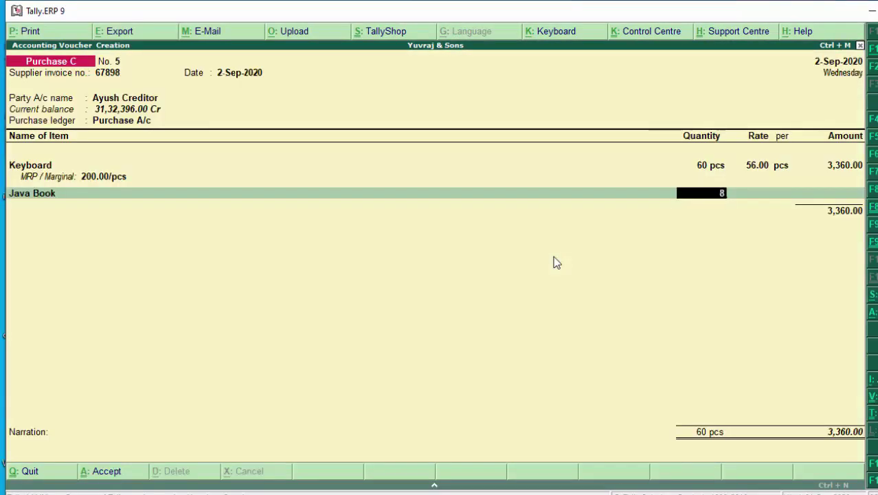
{"action": "type", "text": "0"}
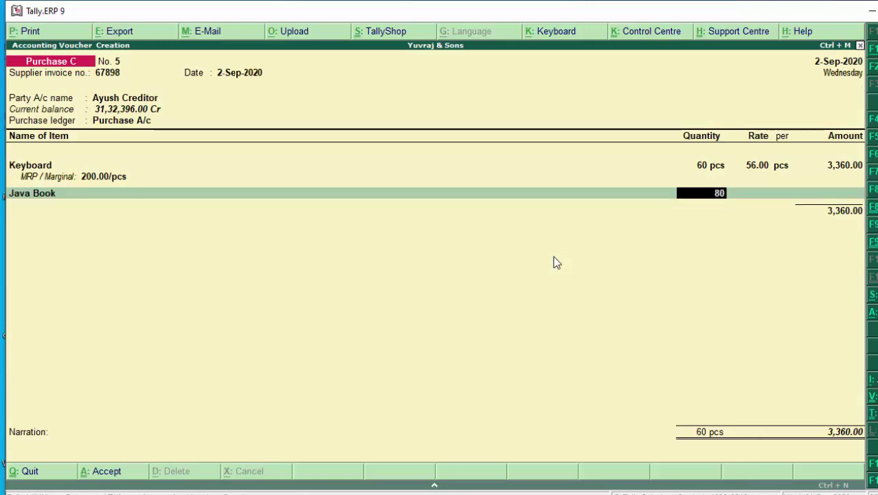
{"action": "key", "text": "Return"}
{"action": "type", "text": "1,200"}
{"action": "key", "text": "Return"}
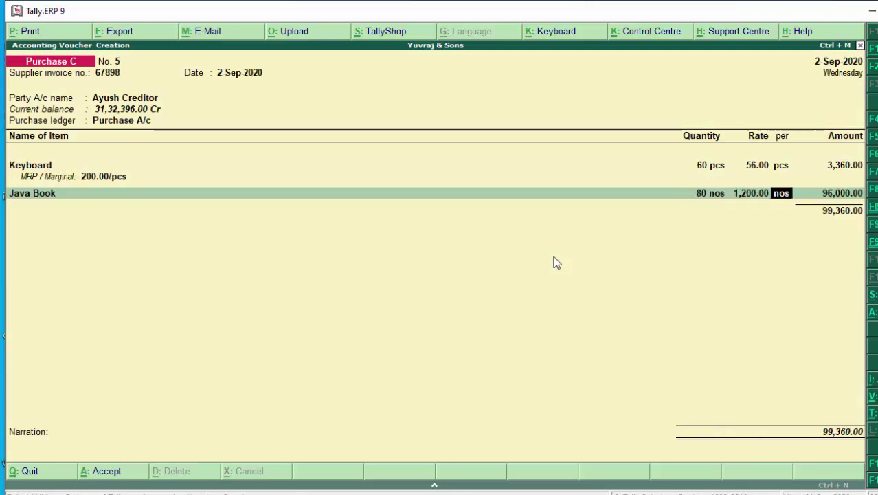
{"action": "key", "text": "Return"}
{"action": "key", "text": "Return"}
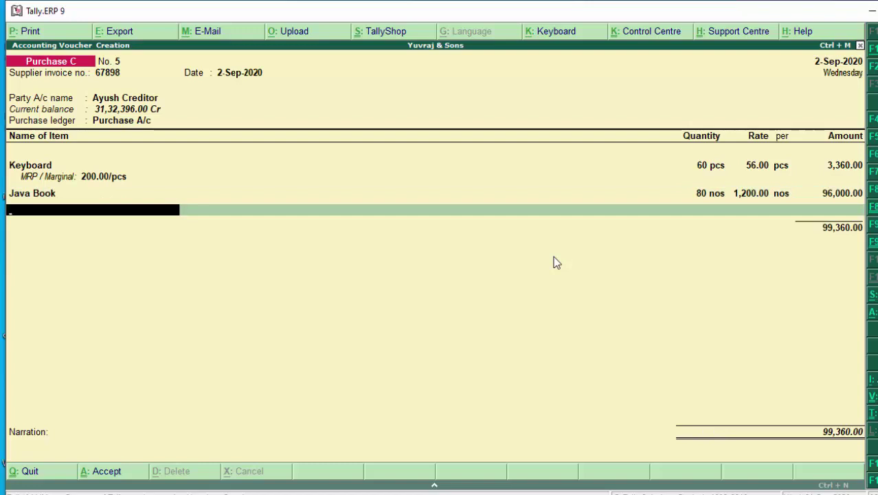
- Add Python Book, 50 pcs at the default rate of 2,000.00, and end the item list
{"action": "type", "text": "P"}
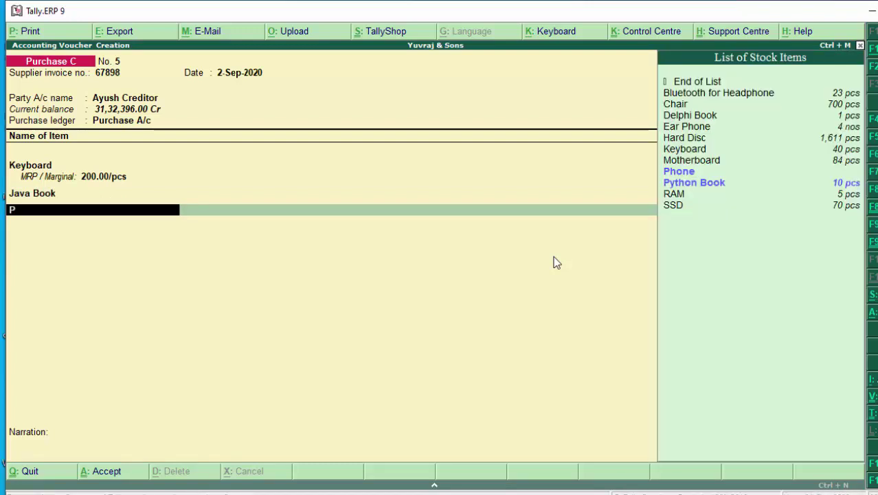
{"action": "key", "text": "Down"}
{"action": "key", "text": "Return"}
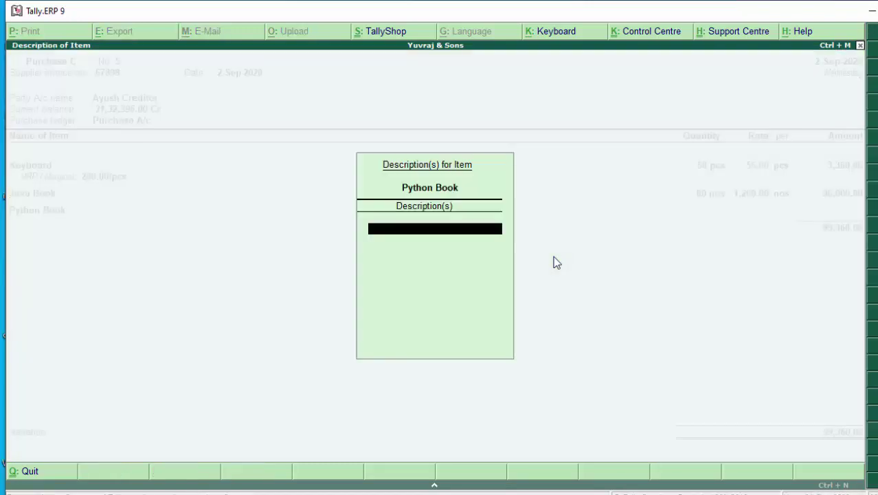
{"action": "key", "text": "Return"}
{"action": "type", "text": "5"}
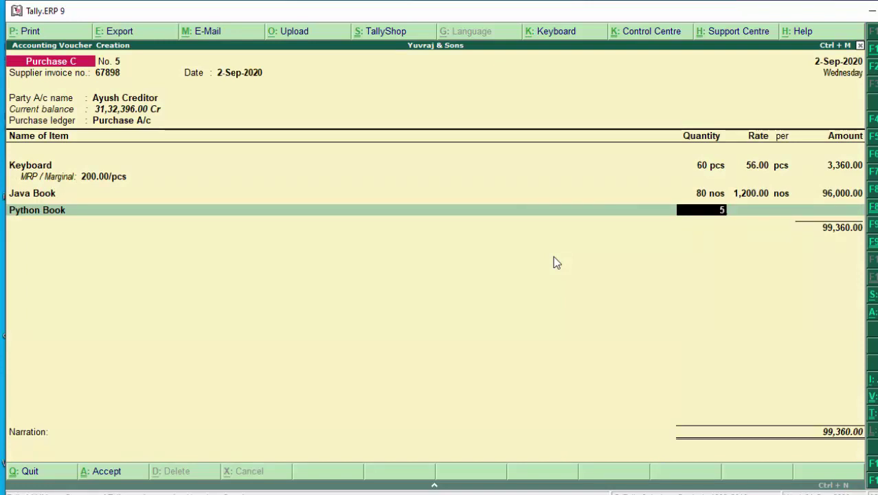
{"action": "type", "text": "0"}
{"action": "key", "text": "Return"}
{"action": "key", "text": "Return"}
{"action": "key", "text": "Return"}
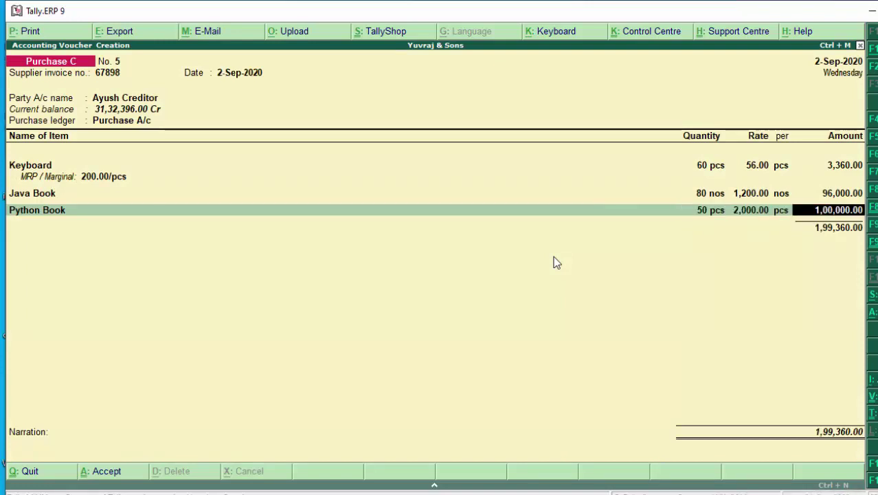
{"action": "key", "text": "Return"}
{"action": "key", "text": "Return"}
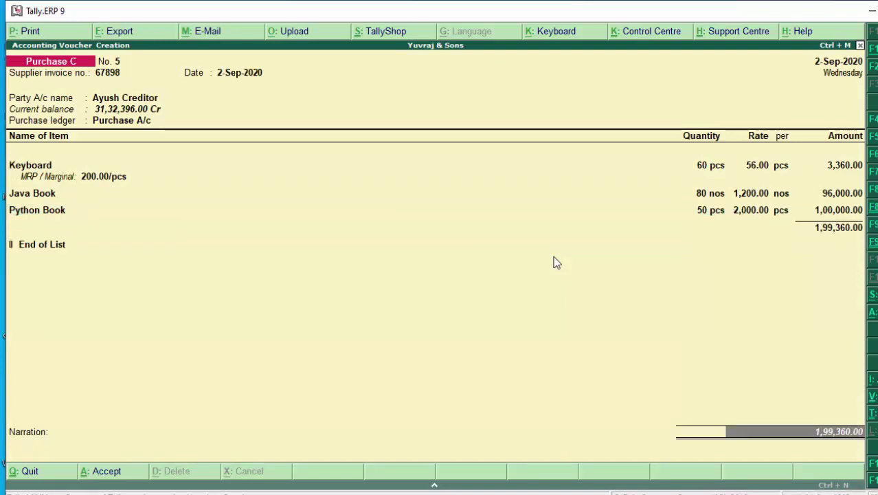
{"action": "key", "text": "Return"}
- Accept the new bill reference, save the voucher, and confirm printing it
{"action": "key", "text": "Return"}
{"action": "key", "text": "Return"}
{"action": "key", "text": "Return"}
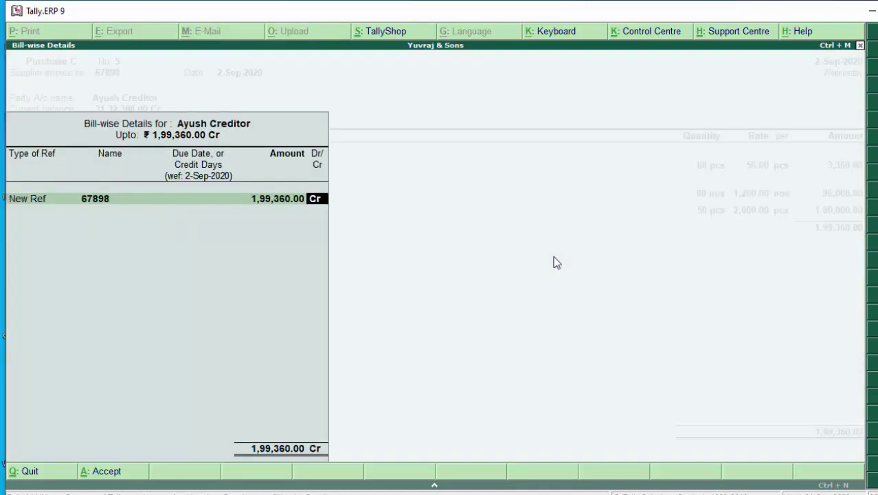
{"action": "key", "text": "Return"}
{"action": "key", "text": "Return"}
{"action": "key", "text": "Return"}
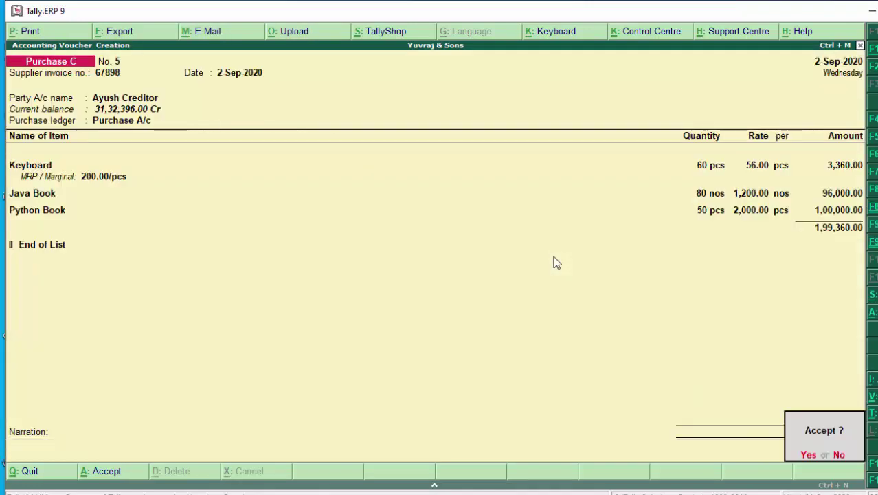
{"action": "key", "text": "Return"}
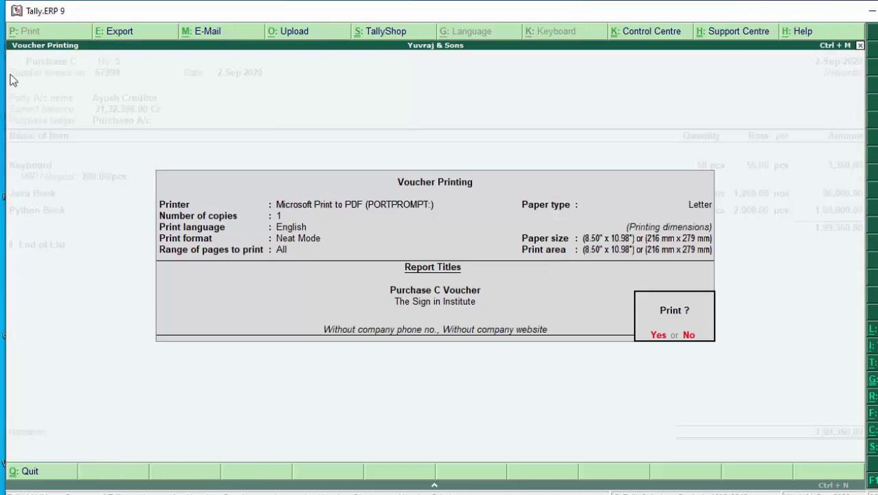
{"action": "left_click", "coordinate": [657, 335]}
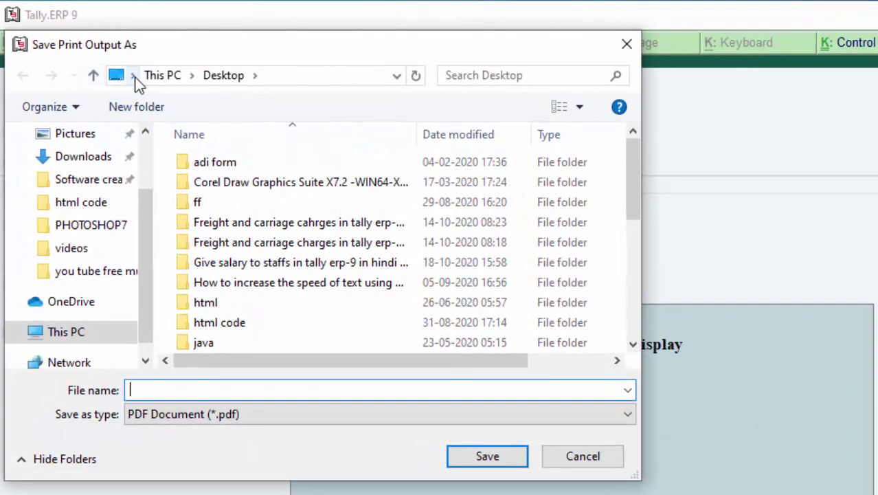
- Save the print output as a PDF named 'billnumber' on the Desktop
{"action": "left_click", "coordinate": [132, 76]}
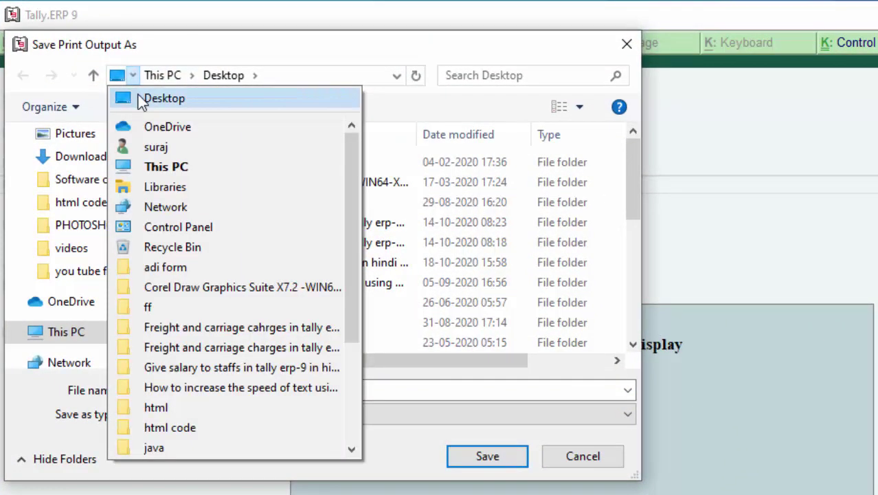
{"action": "left_click", "coordinate": [138, 98]}
{"action": "left_click", "coordinate": [180, 390]}
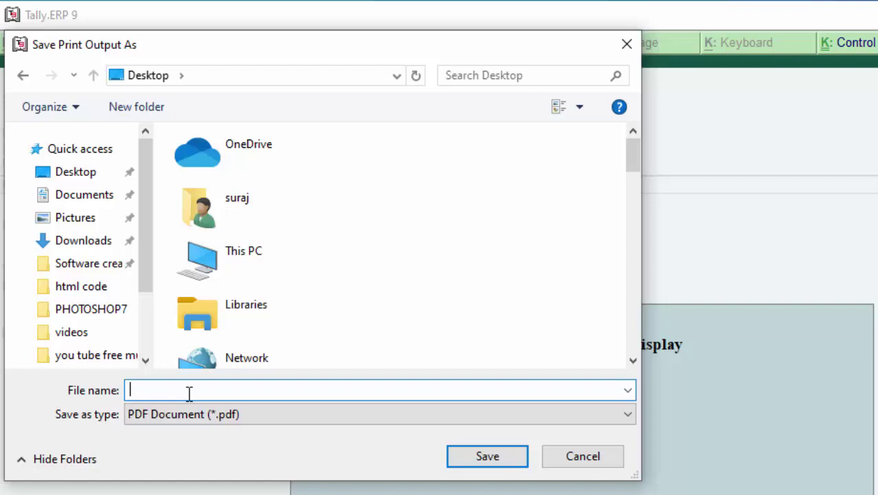
{"action": "type", "text": "bill"}
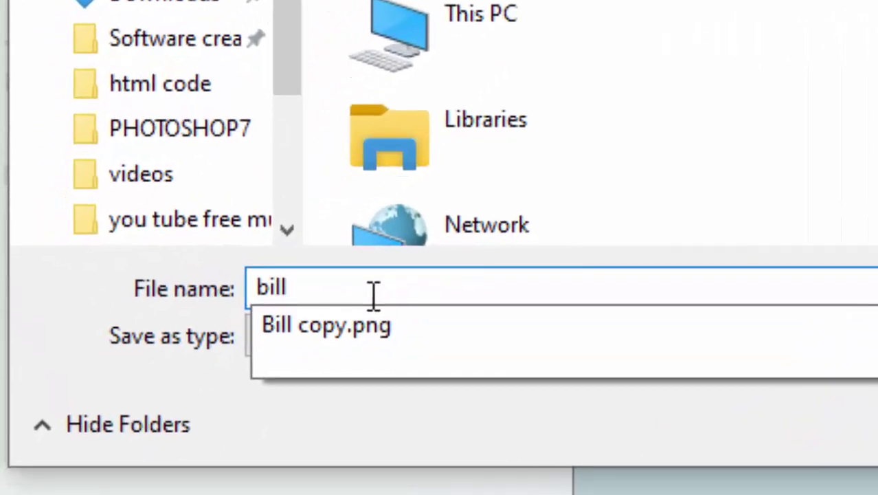
{"action": "type", "text": "numb"}
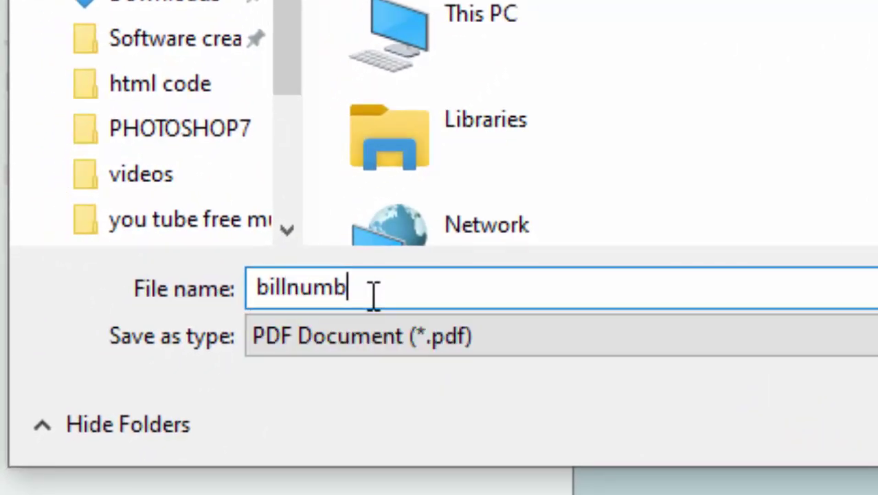
{"action": "type", "text": "er"}
{"action": "key", "text": "Tab"}
{"action": "key", "text": "Return"}
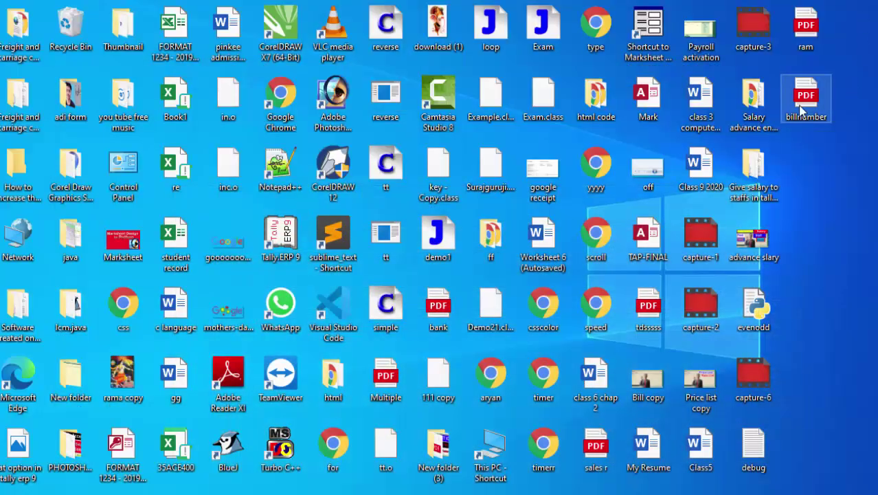
- Open billnumber.pdf from the desktop maximized in Edge and select the subtitle 'The Sign in Institute'
{"action": "double_click", "coordinate": [803, 110]}
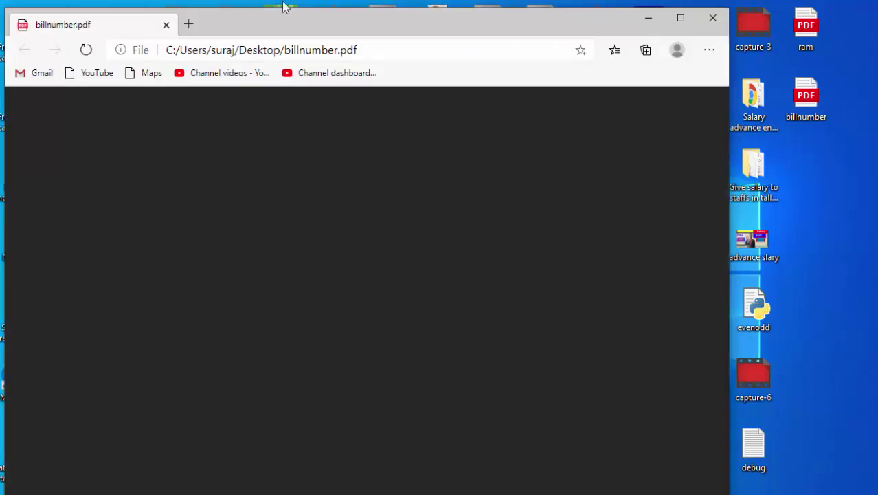
{"action": "left_click", "coordinate": [680, 18]}
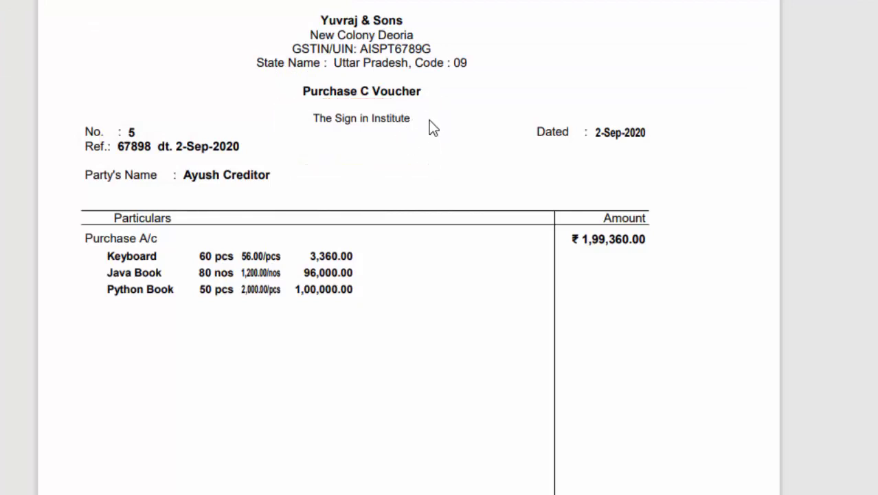
{"action": "left_click_drag", "start_coordinate": [416, 120], "coordinate": [309, 130]}
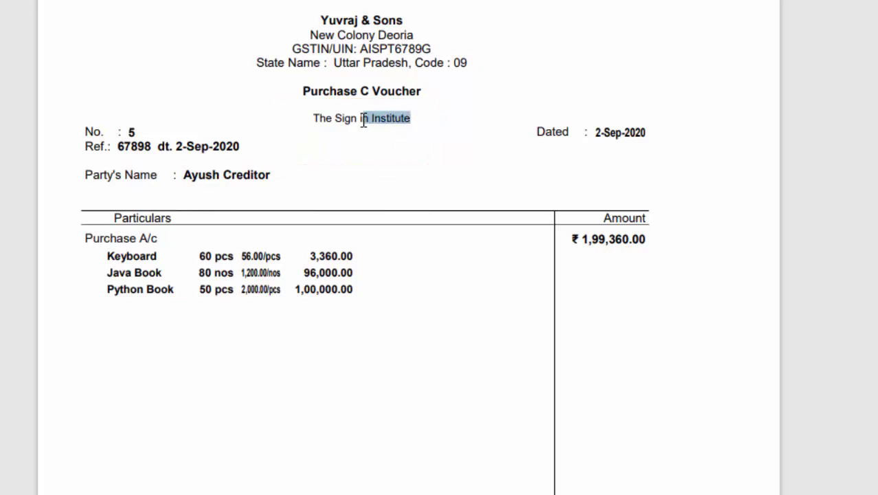